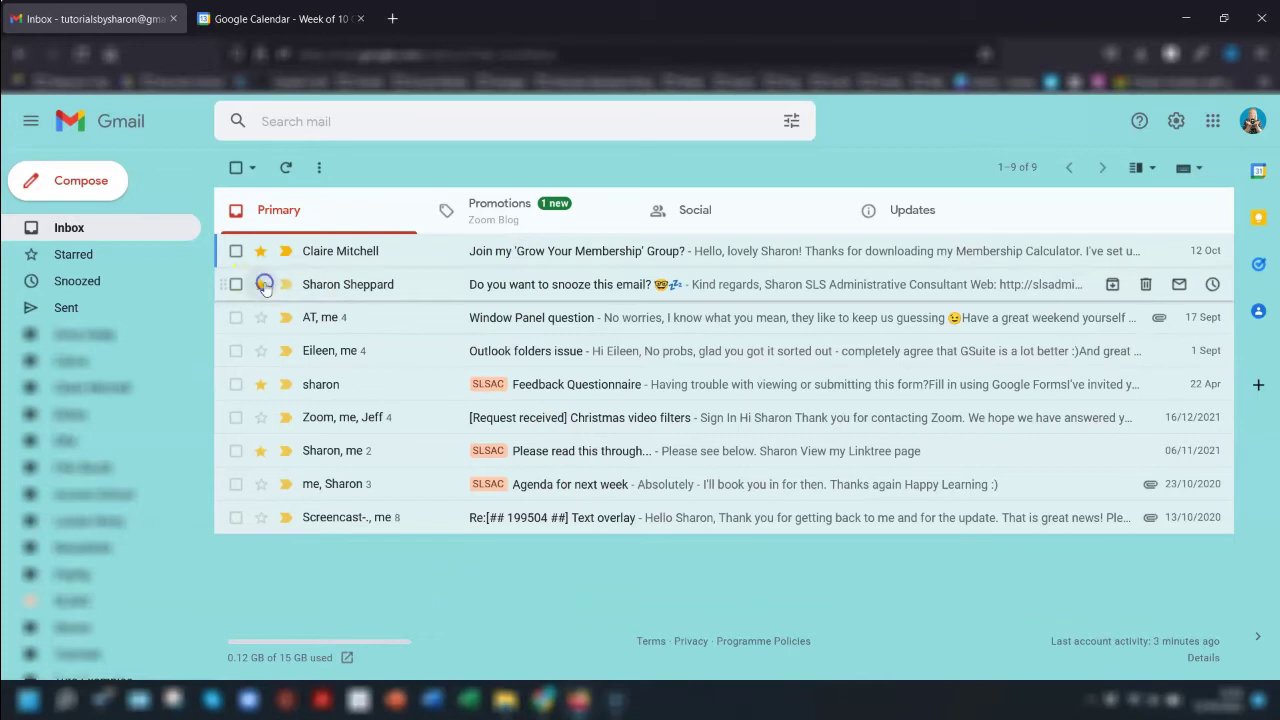
- Show the starred emails and, in the YouTube task list, star tomorrow's 13:00 Edit video task and today's Record tutorial task
{"action": "left_click", "coordinate": [76, 256]}
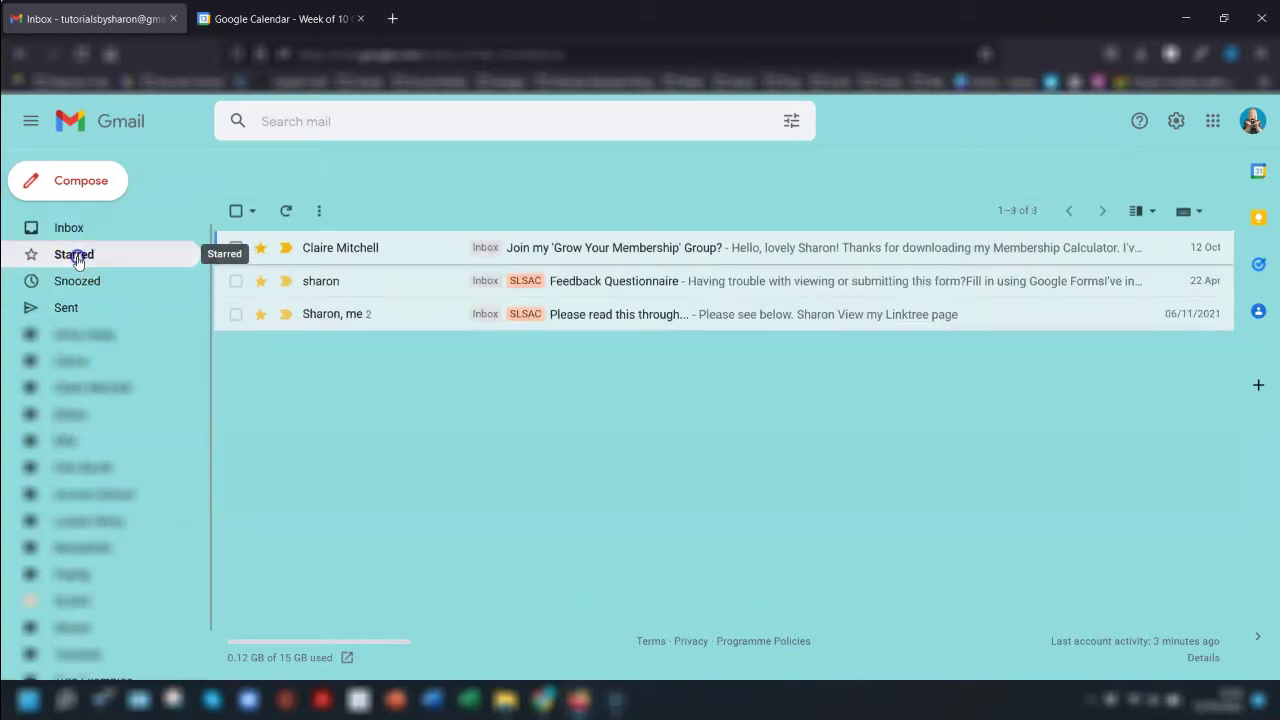
{"action": "left_click", "coordinate": [1258, 264]}
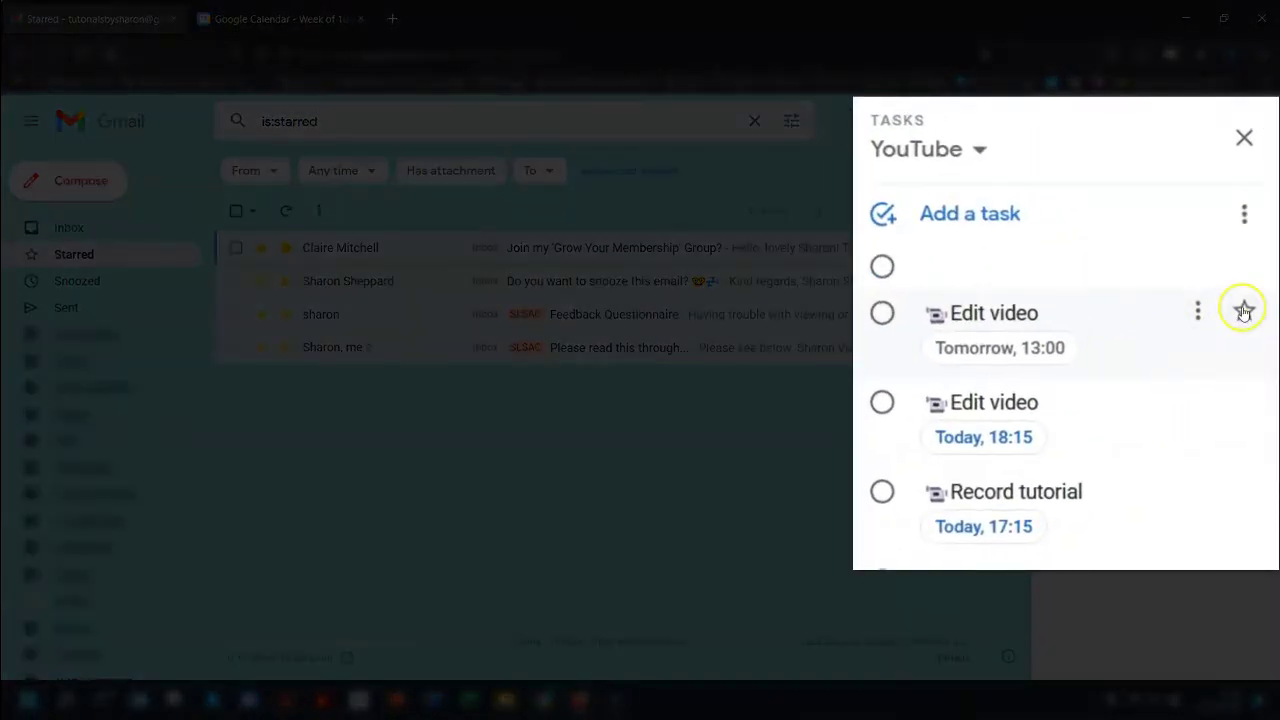
{"action": "left_click", "coordinate": [1246, 314]}
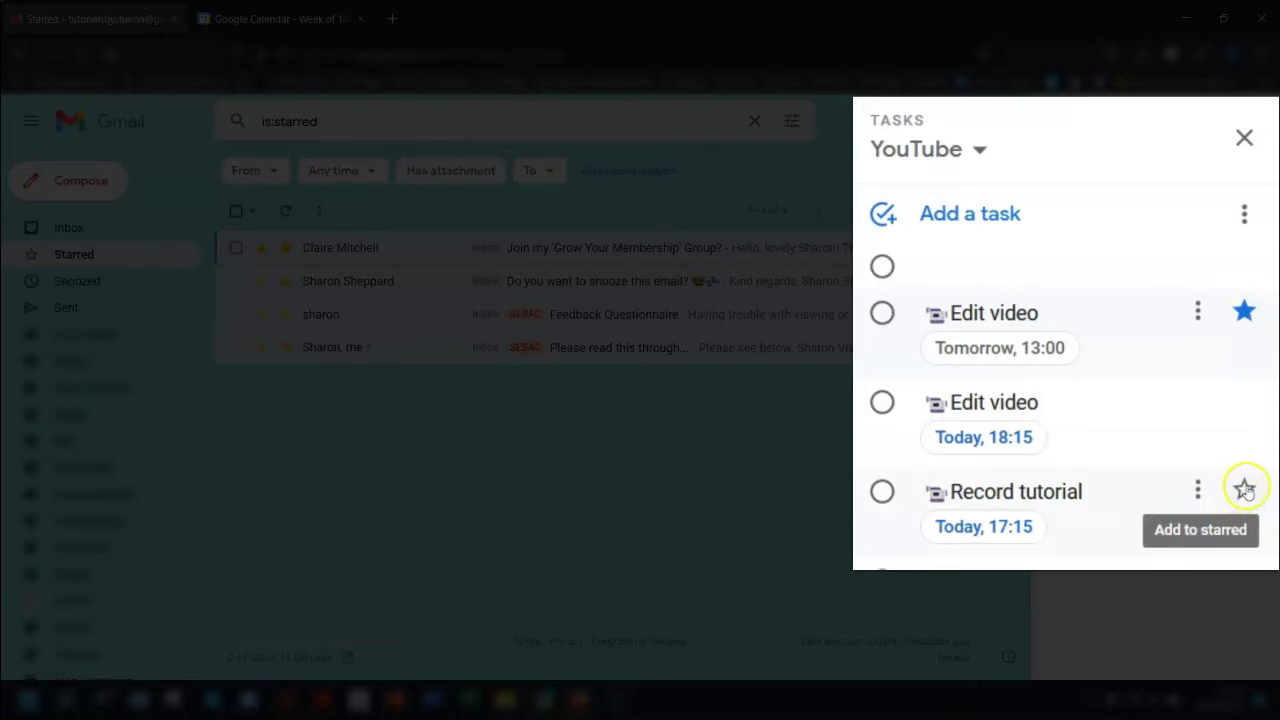
{"action": "left_click", "coordinate": [1245, 489]}
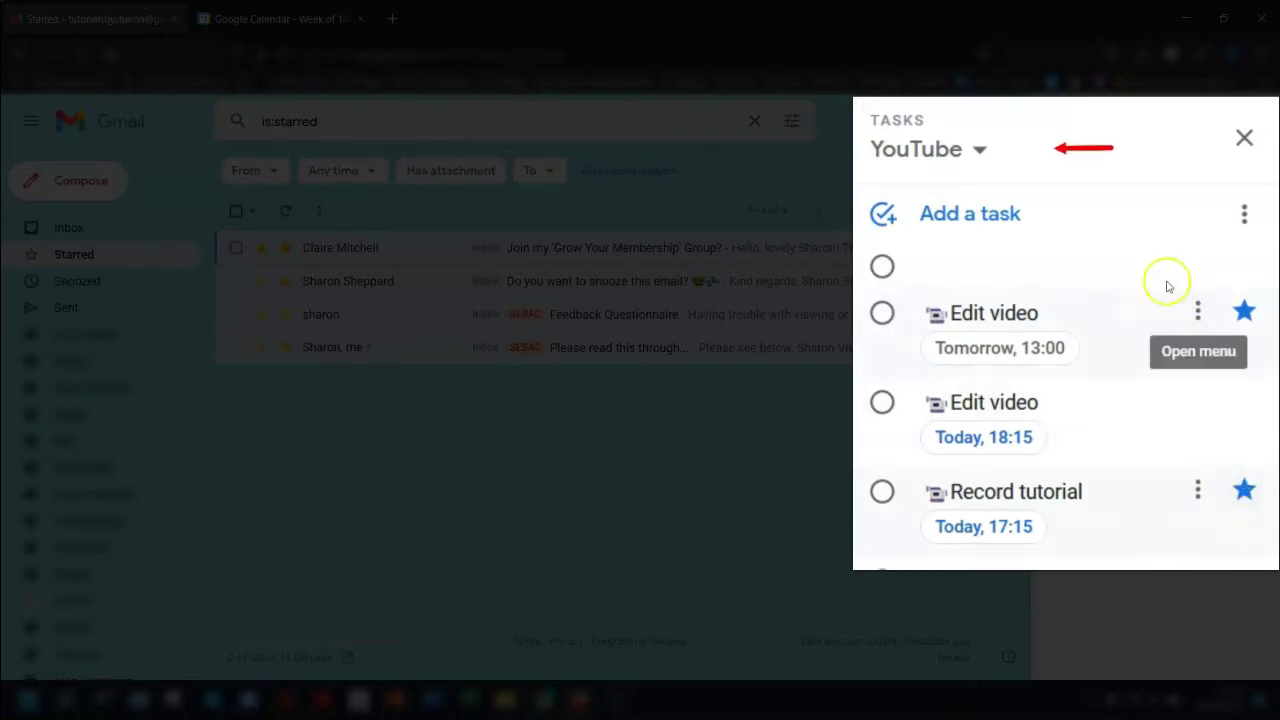
- Switch the task list view from YouTube to the starred tasks
{"action": "left_click", "coordinate": [980, 153]}
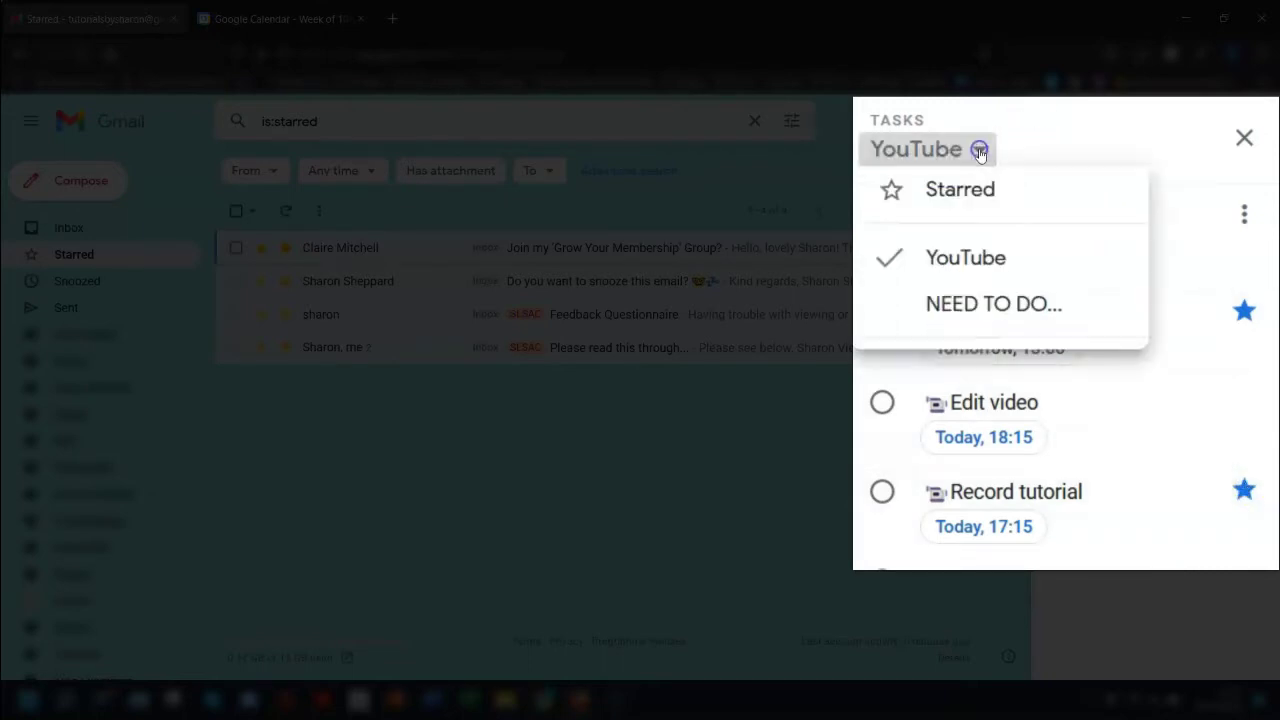
{"action": "left_click", "coordinate": [967, 217]}
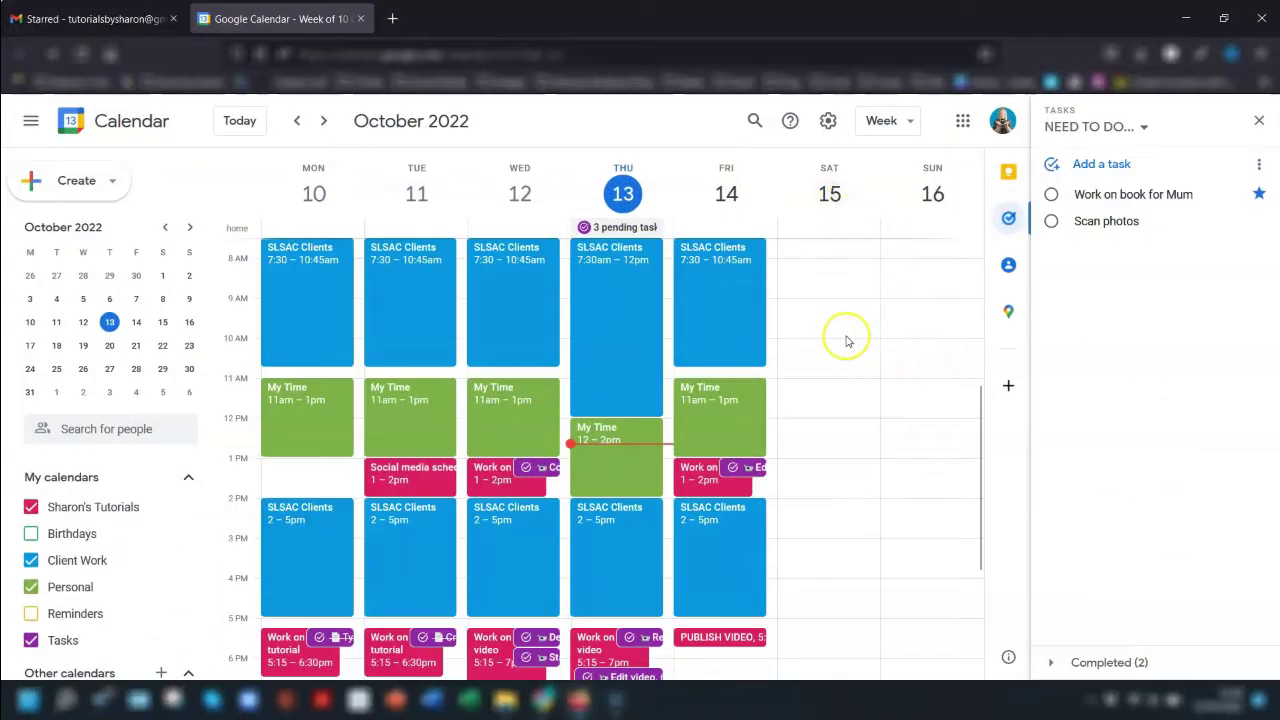
- Create a task titled "Test task" on Saturday 15 October 2022 at 9:00am in the NEED TO DO... list
{"action": "left_click", "coordinate": [817, 307]}
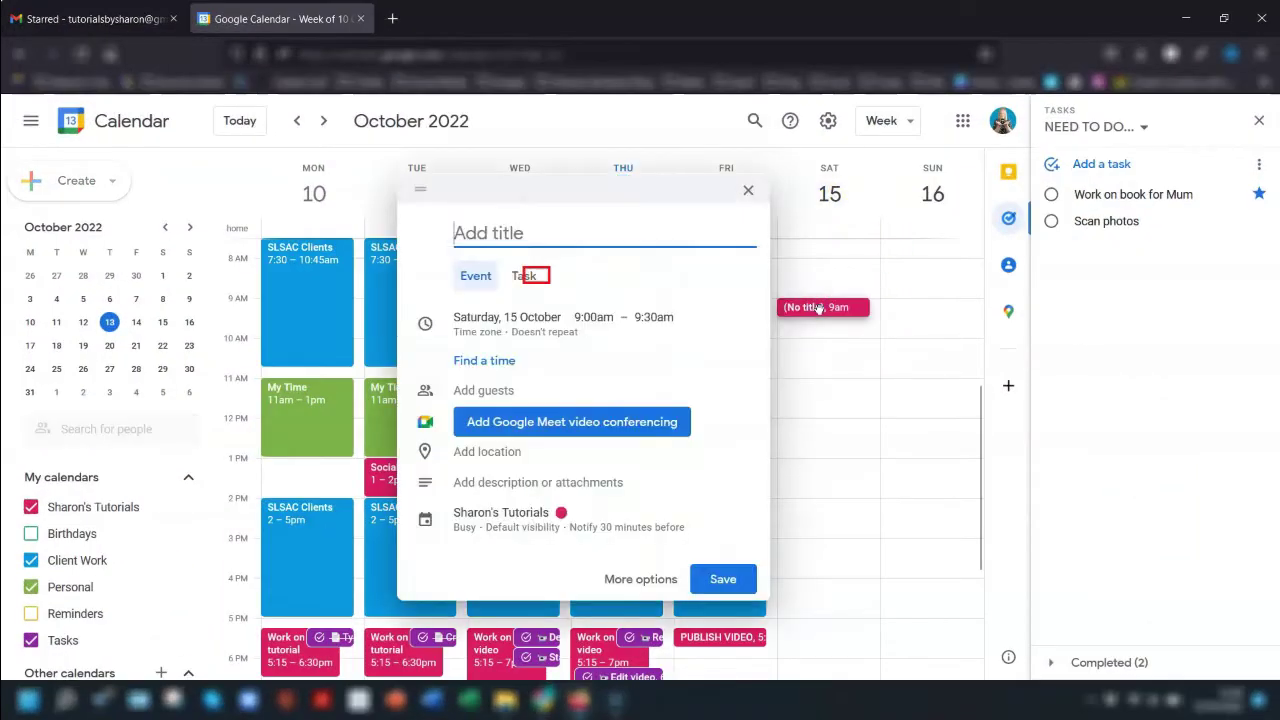
{"action": "left_click", "coordinate": [524, 277]}
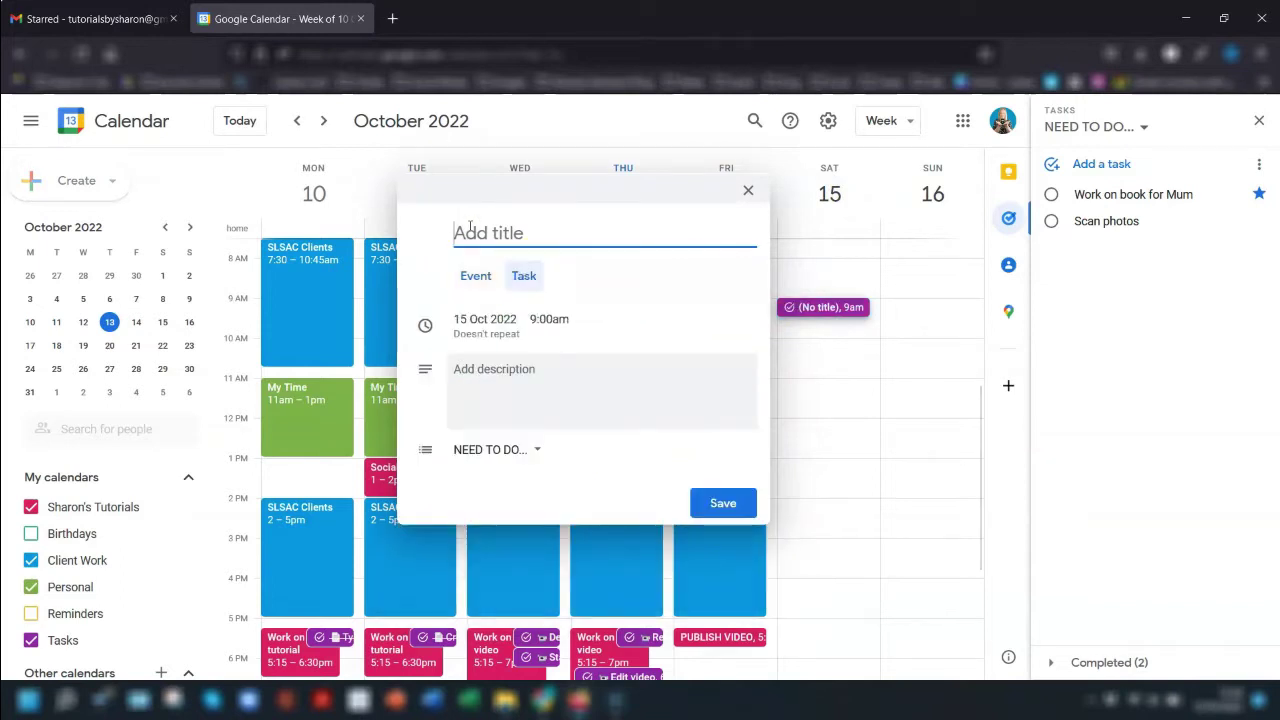
{"action": "left_click", "coordinate": [508, 449]}
{"action": "left_click", "coordinate": [510, 449]}
{"action": "left_click", "coordinate": [720, 503]}
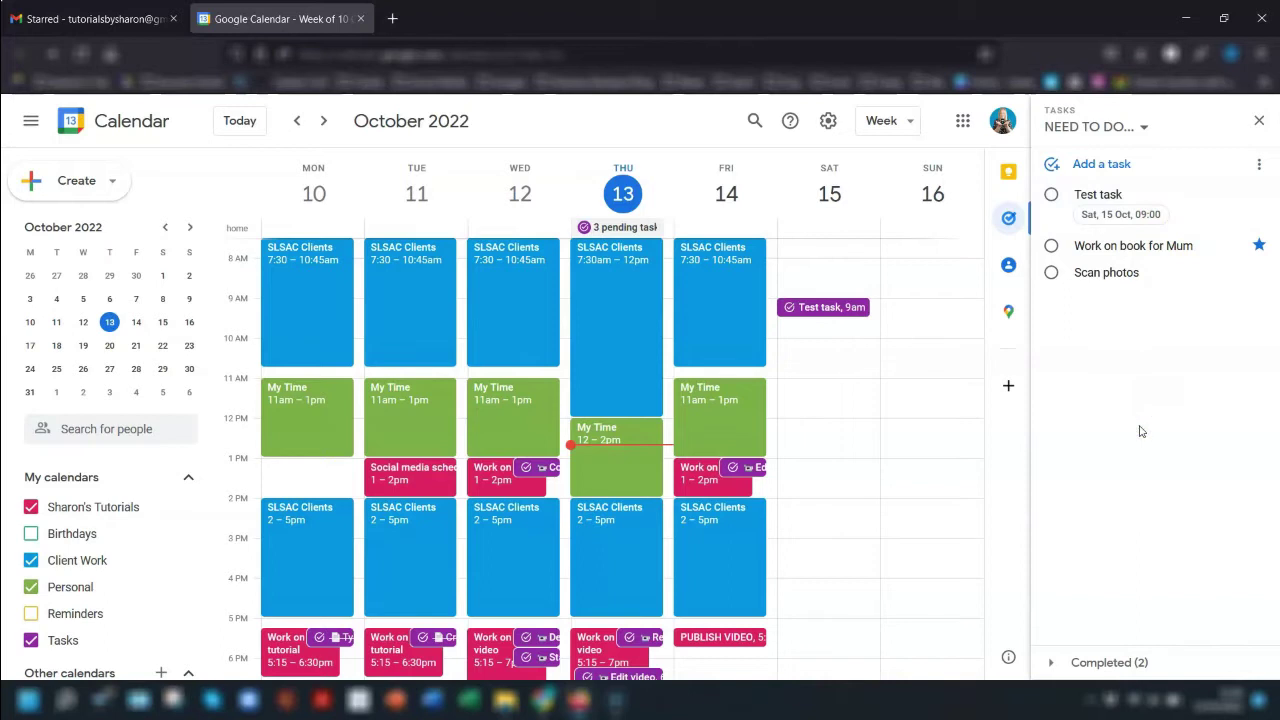
- Schedule the Scan photos task from the task list onto the calendar for Saturday 15 October at 1:30pm
{"action": "left_click", "coordinate": [1112, 472]}
{"action": "left_click_drag", "start_coordinate": [1098, 274], "coordinate": [854, 490]}
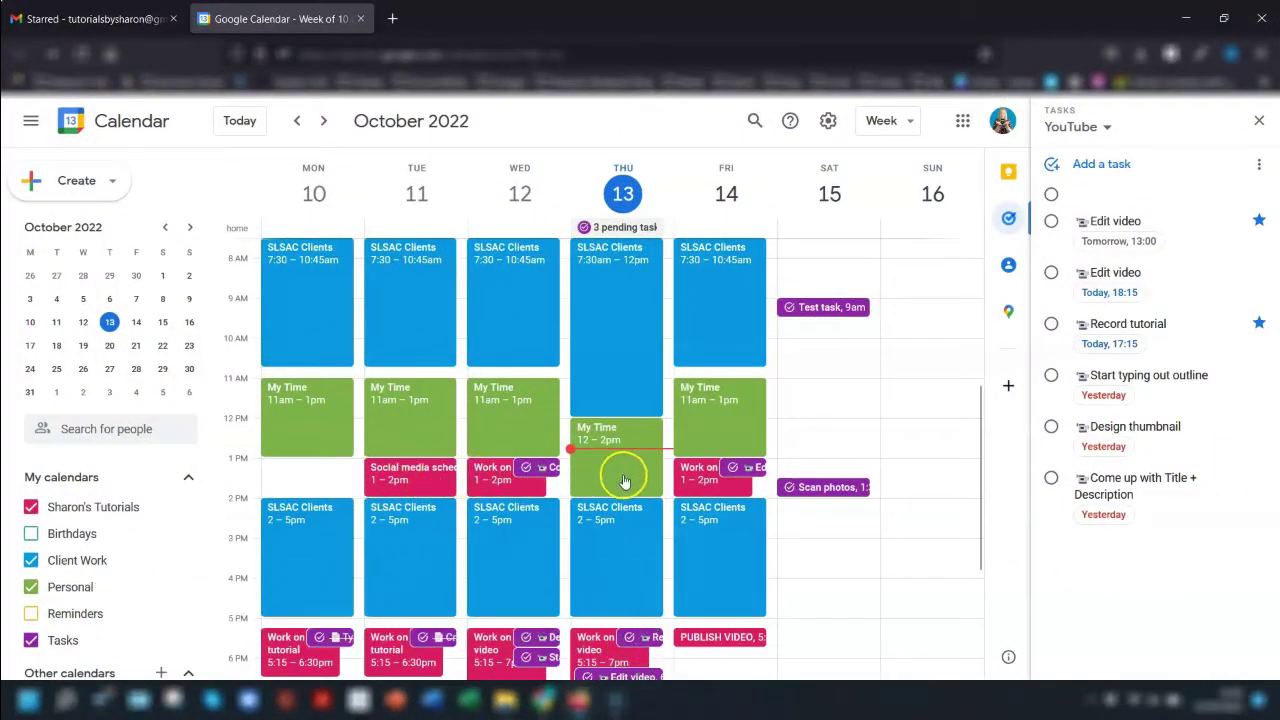
- Hide the Personal and Client Work calendars from the week view
{"action": "left_click", "coordinate": [31, 587]}
{"action": "left_click", "coordinate": [40, 556]}
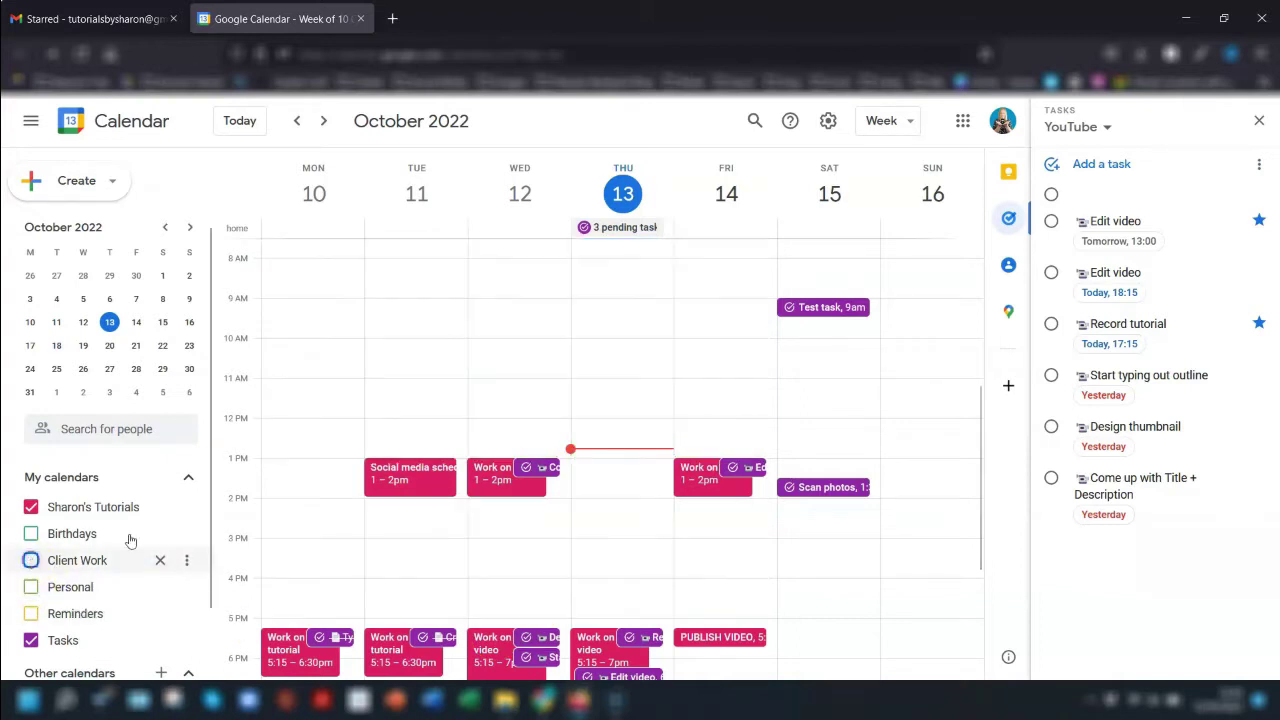
- View the details of Wednesday's Design thumbnail and Start typing out outline tasks, Friday's Edit video task and Thursday's 5:15pm task
{"action": "scroll", "coordinate": [750, 449], "scroll_direction": "down", "scroll_amount": 2}
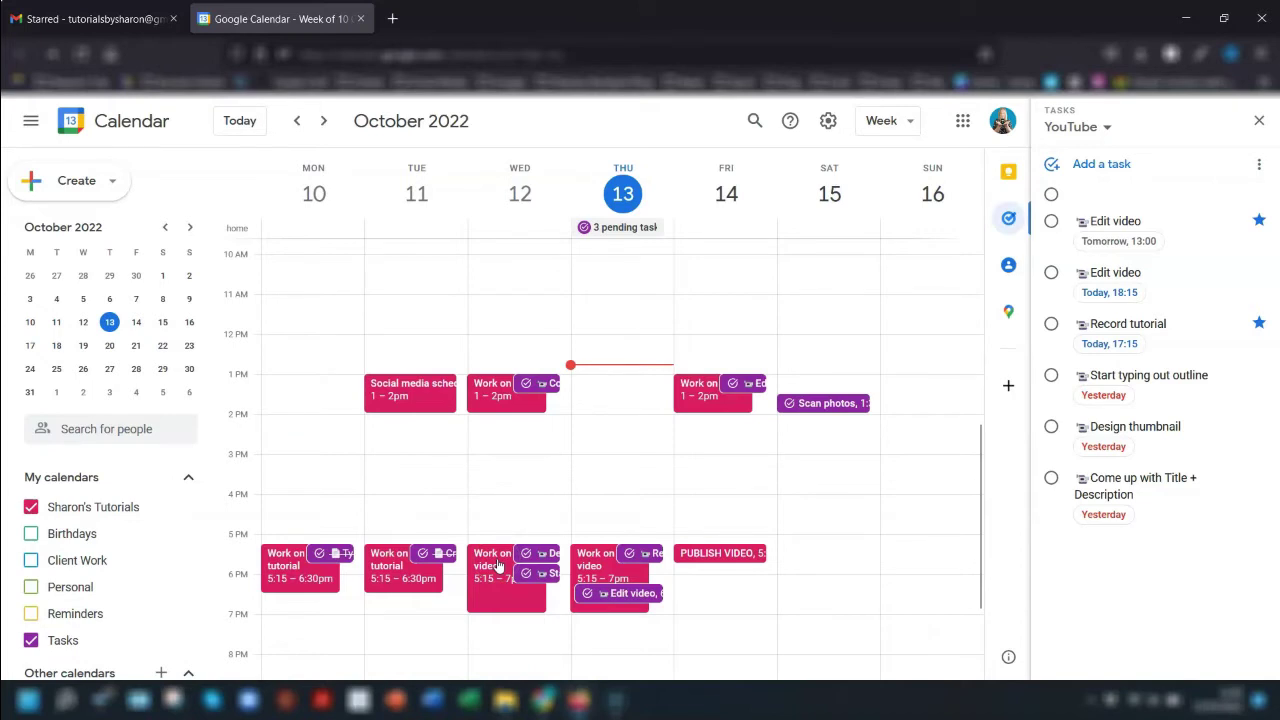
{"action": "left_click", "coordinate": [550, 553]}
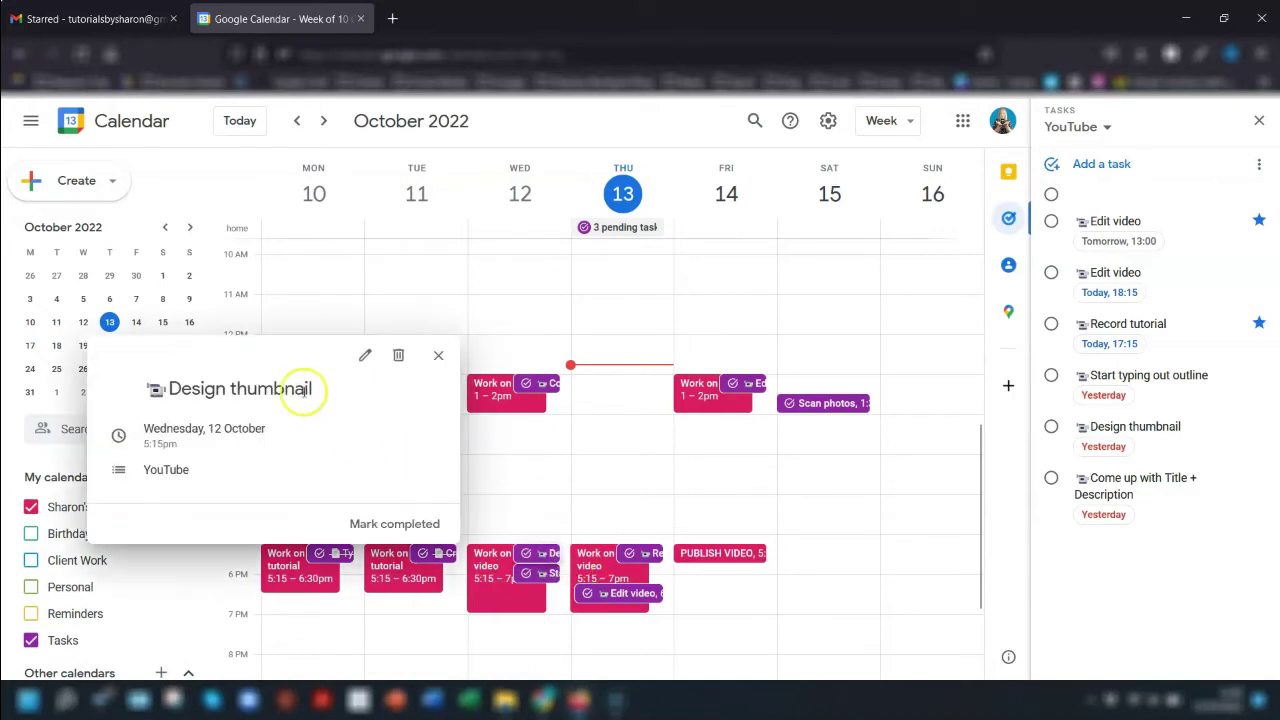
{"action": "left_click", "coordinate": [545, 573]}
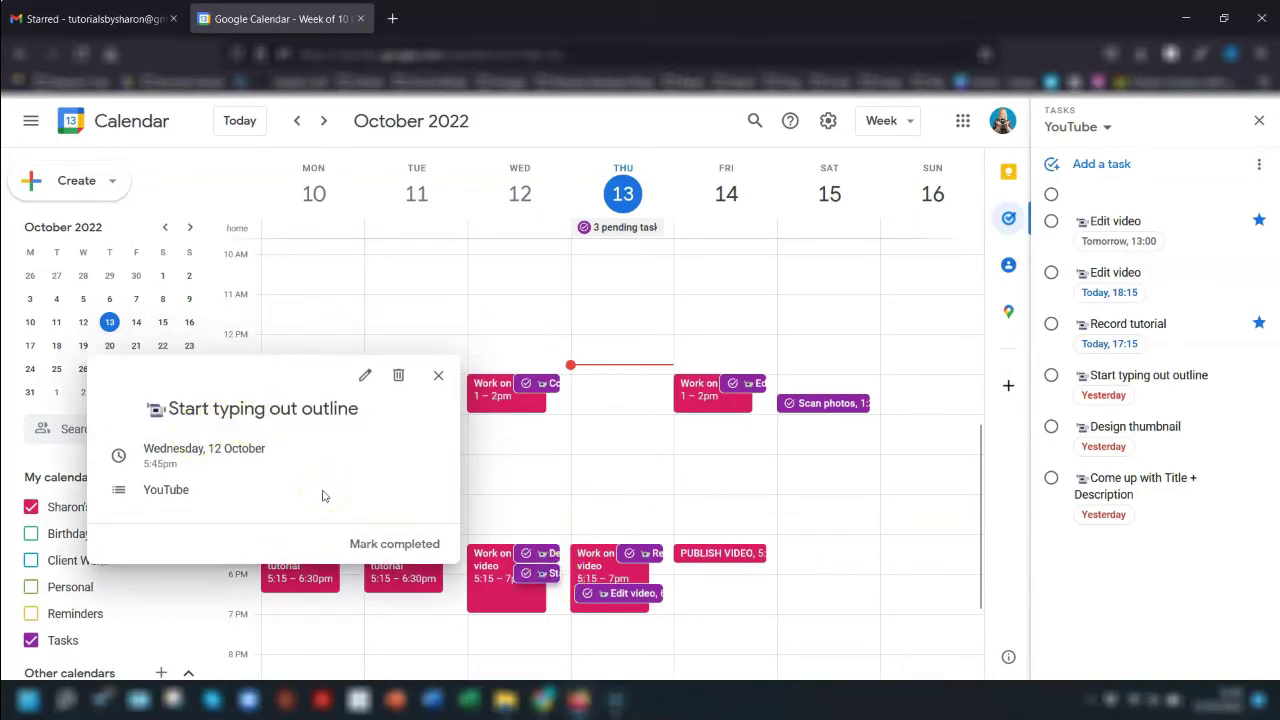
{"action": "left_click", "coordinate": [737, 385]}
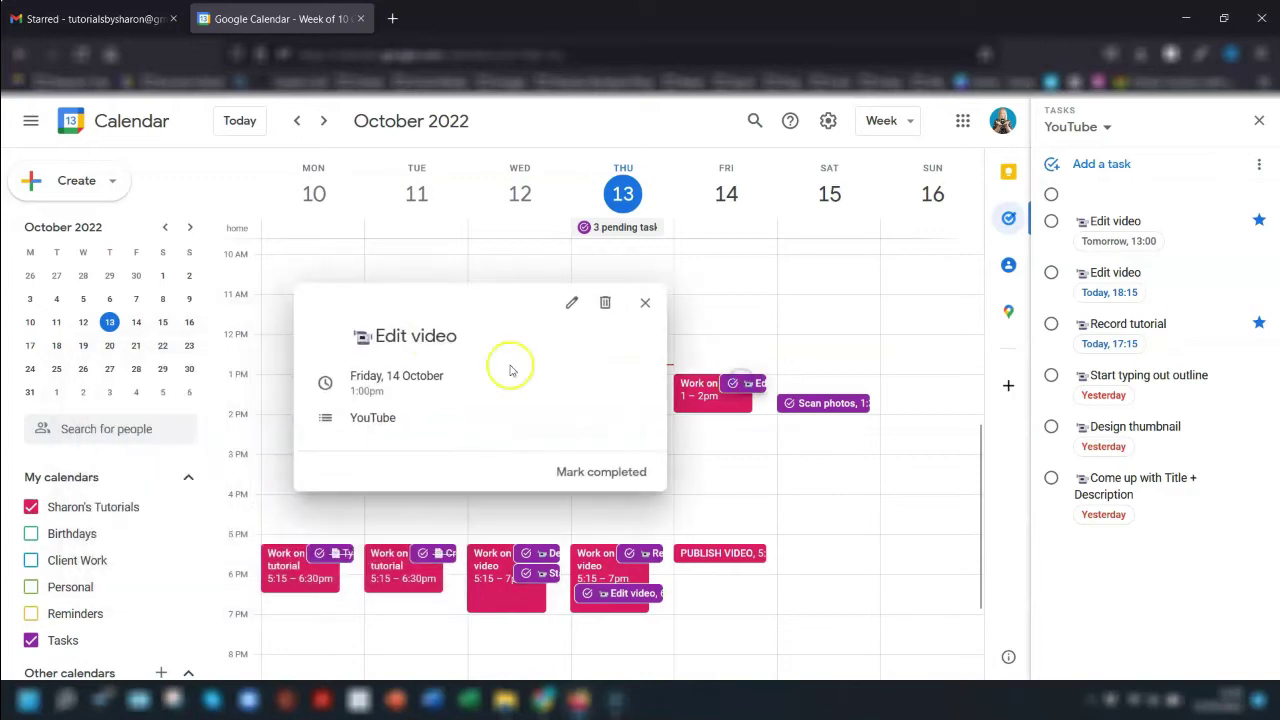
{"action": "left_click", "coordinate": [629, 556]}
{"action": "left_click", "coordinate": [408, 294]}
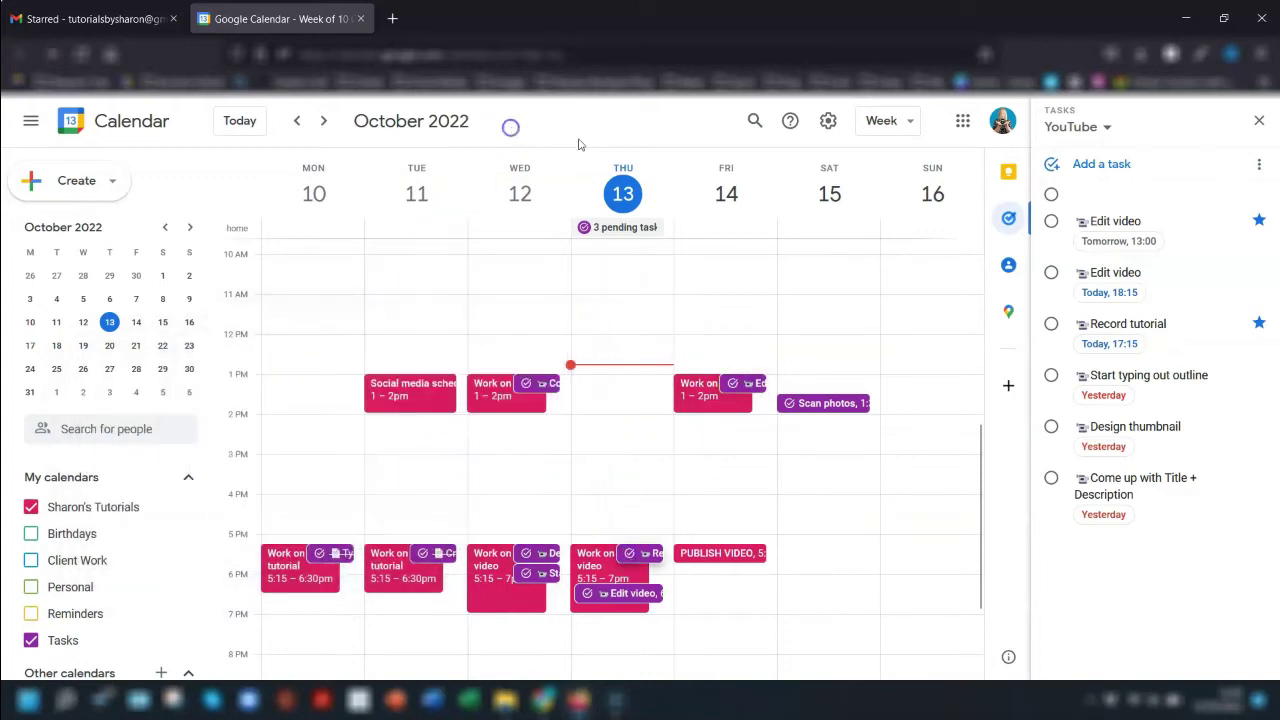
- Change the colour of the Tasks calendar to yellow
{"action": "scroll", "coordinate": [177, 523], "scroll_direction": "down", "scroll_amount": 1}
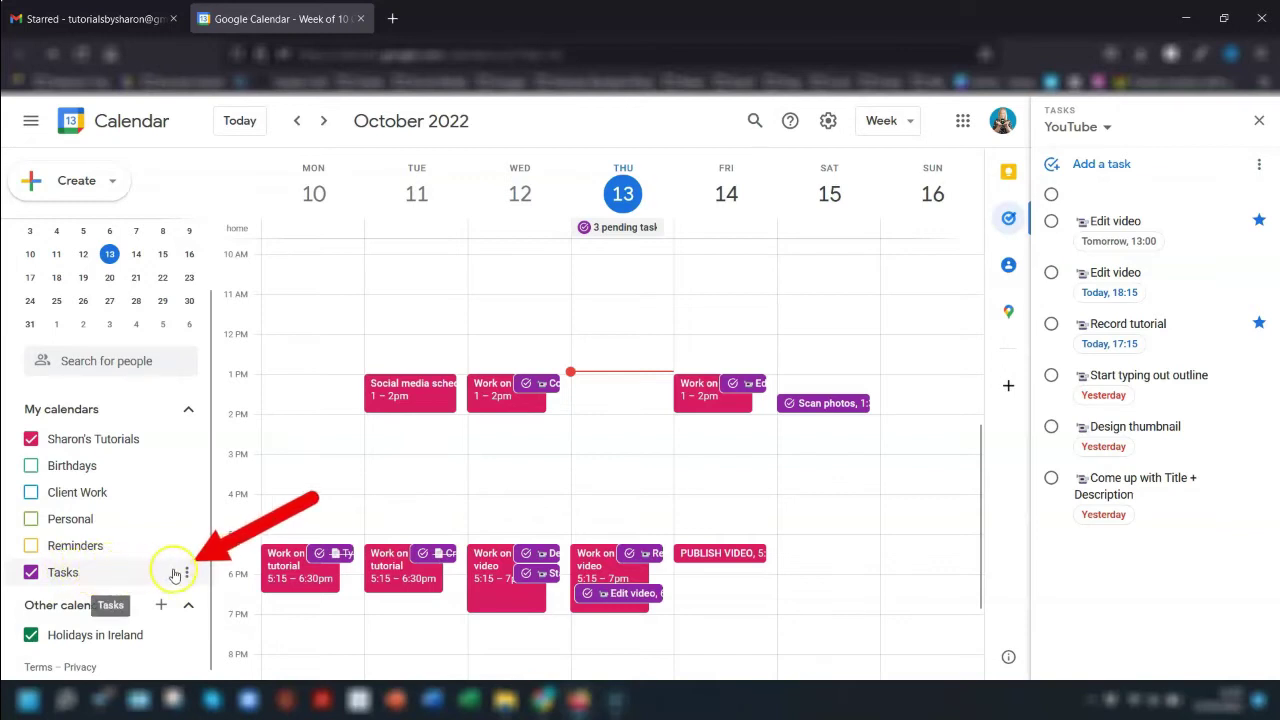
{"action": "left_click", "coordinate": [186, 572]}
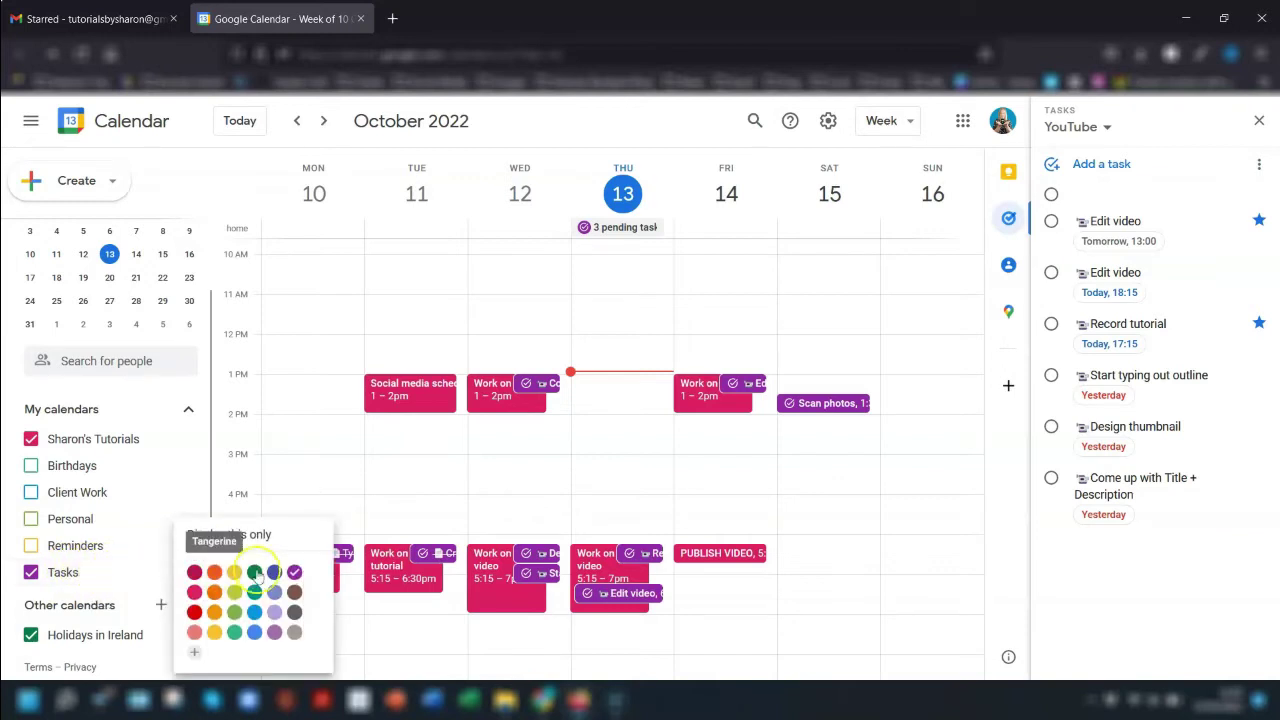
{"action": "left_click", "coordinate": [232, 577]}
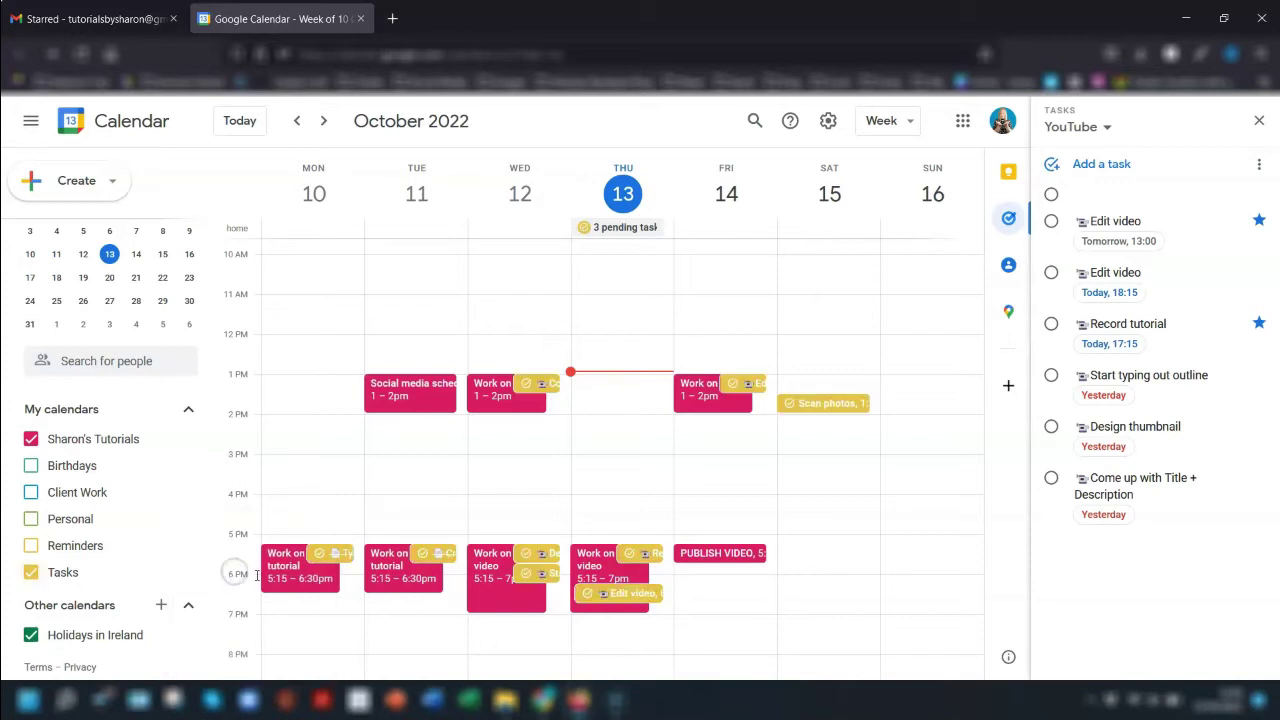
{"action": "left_click", "coordinate": [183, 572]}
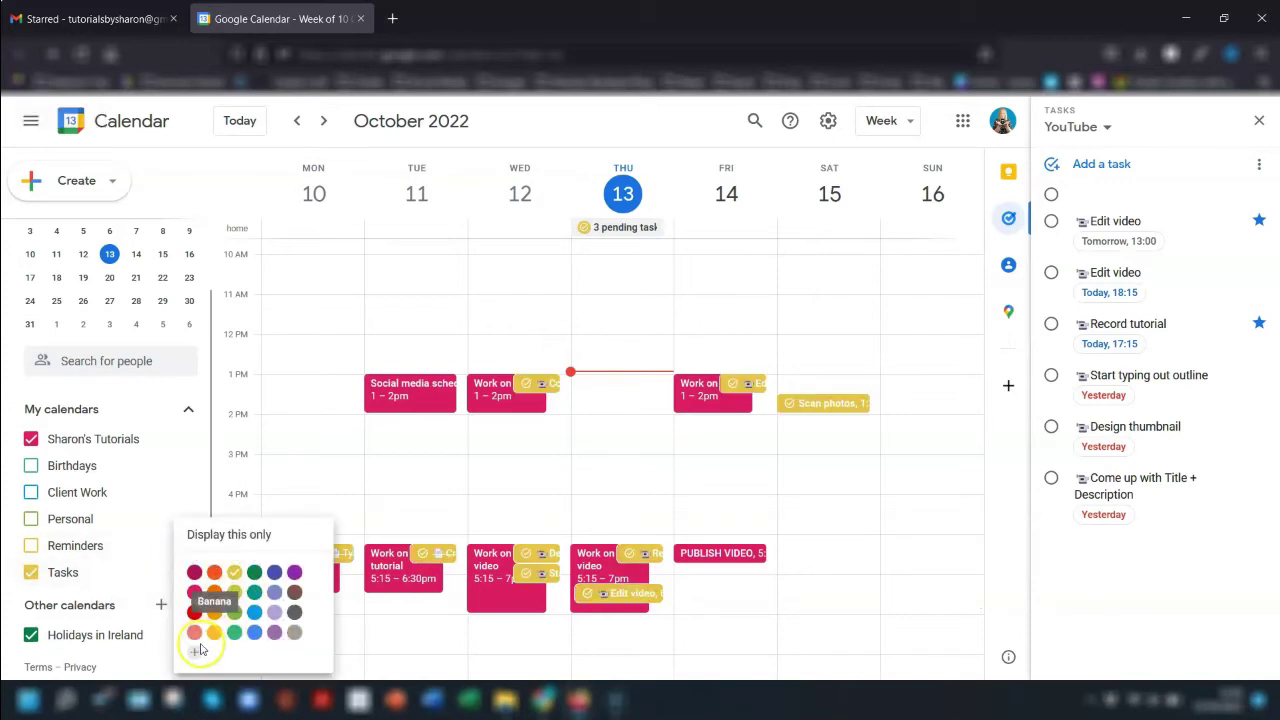
{"action": "left_click", "coordinate": [196, 656]}
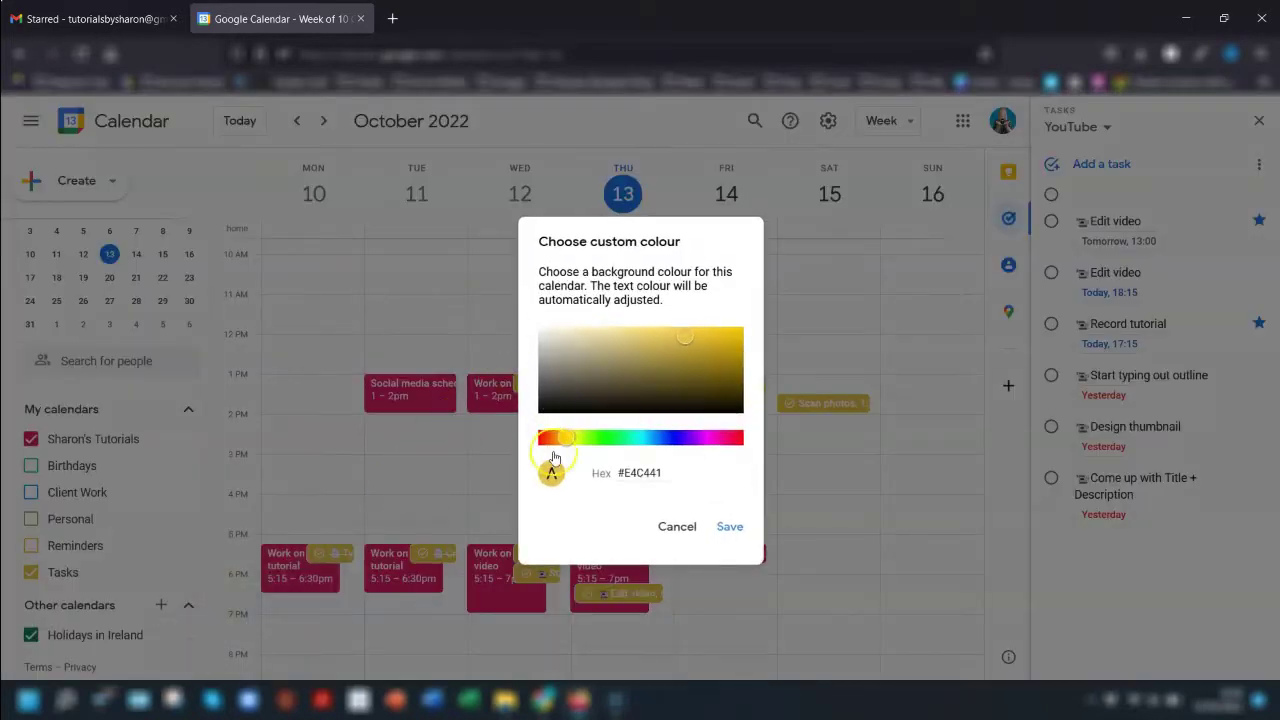
{"action": "left_click", "coordinate": [677, 528]}
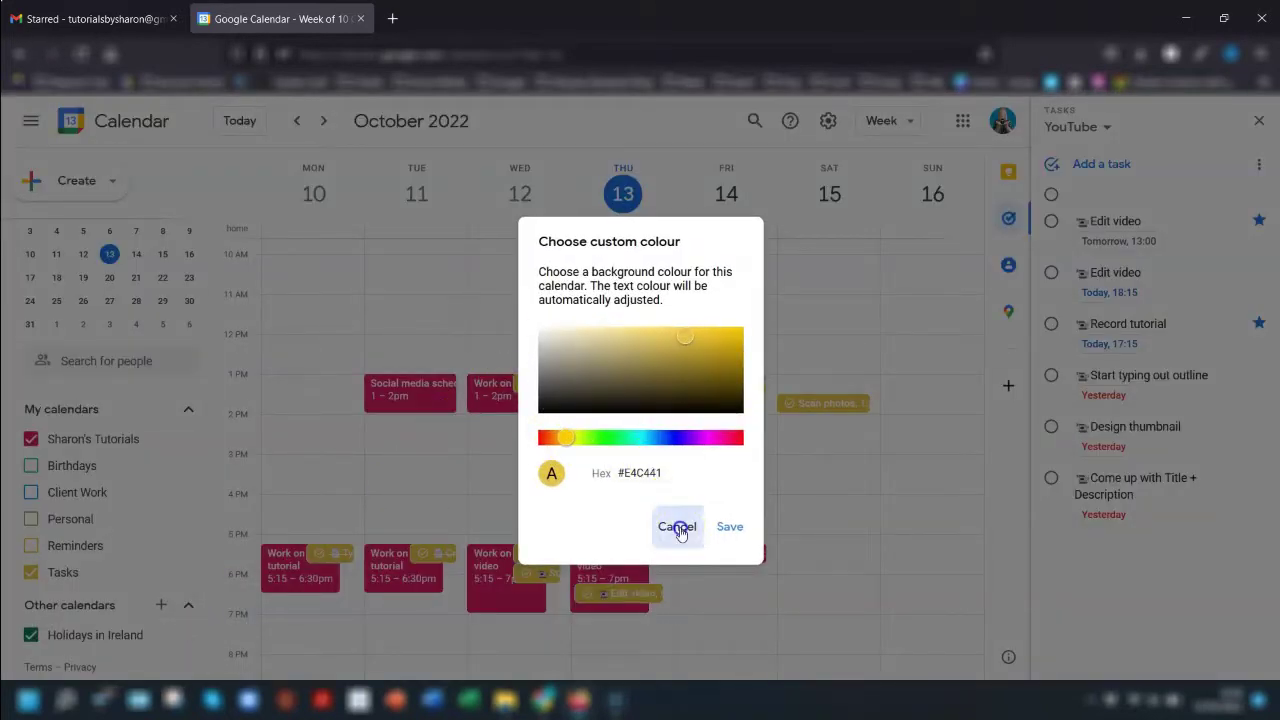
- Set the colour of the Tasks calendar to purple
{"action": "left_click", "coordinate": [185, 572]}
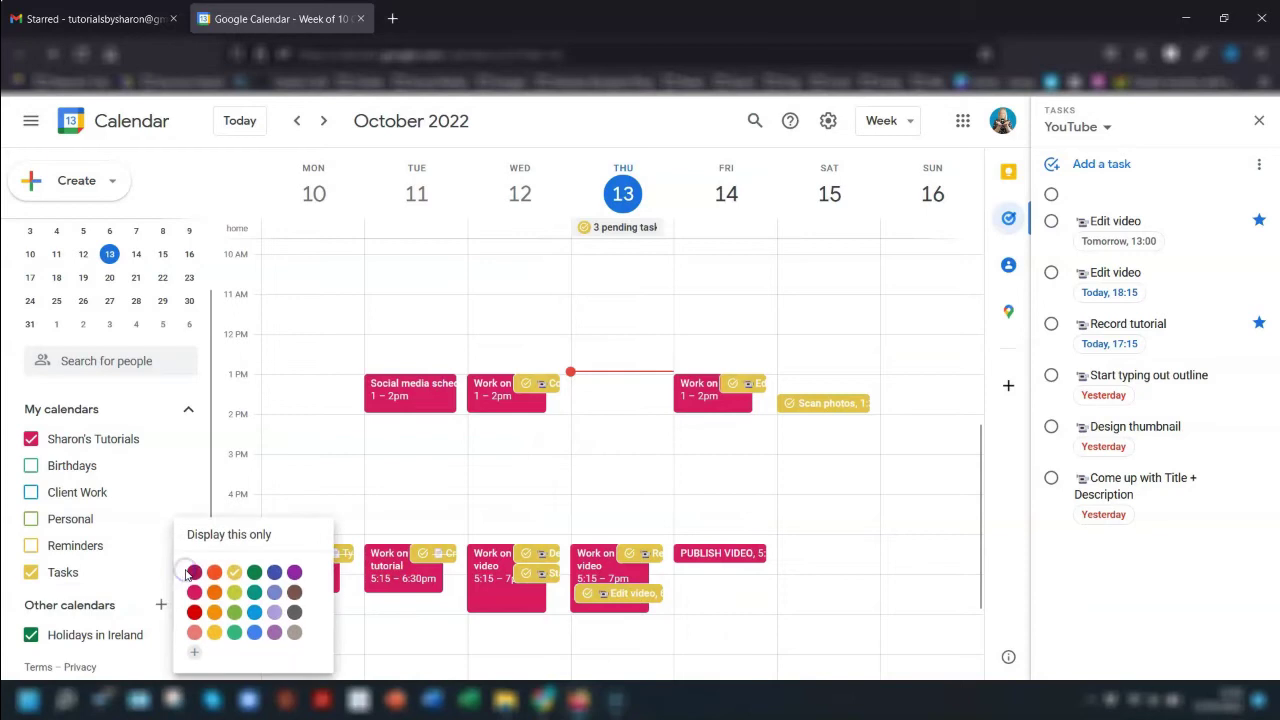
{"action": "left_click", "coordinate": [286, 568]}
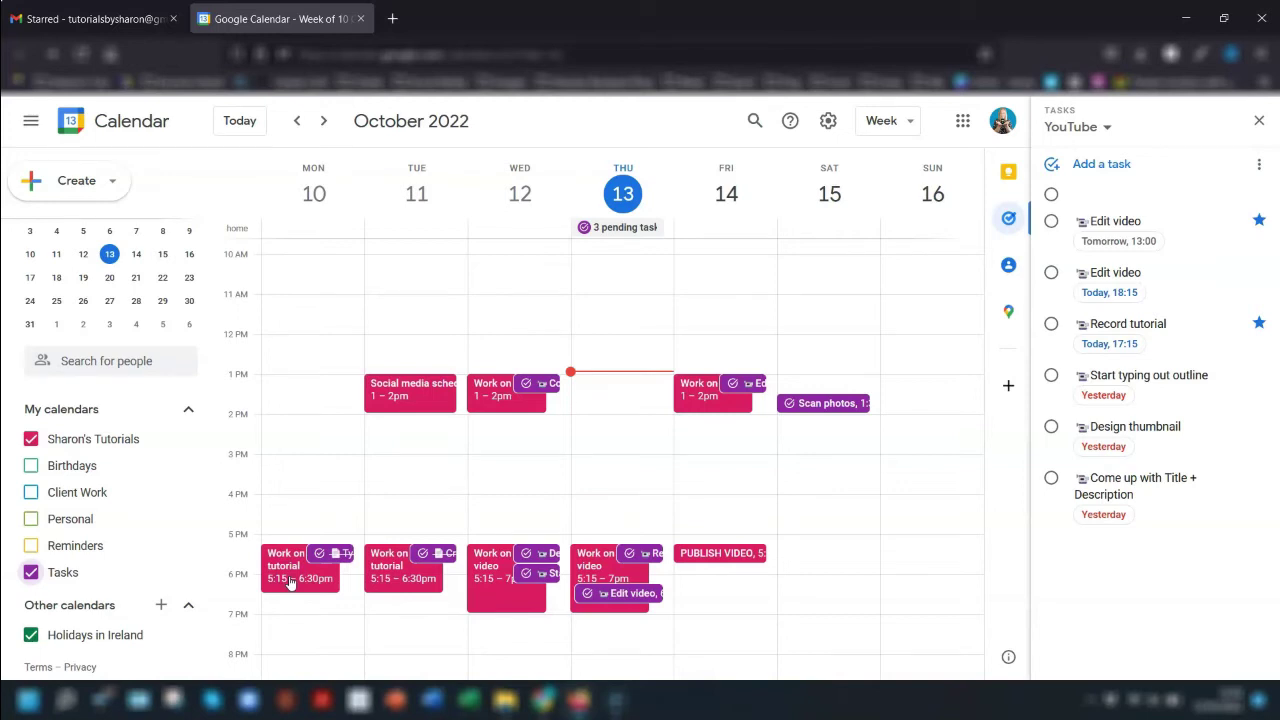
- View the details of Wednesday's Start typing out outline task and the task on Monday evening
{"action": "left_click", "coordinate": [537, 574]}
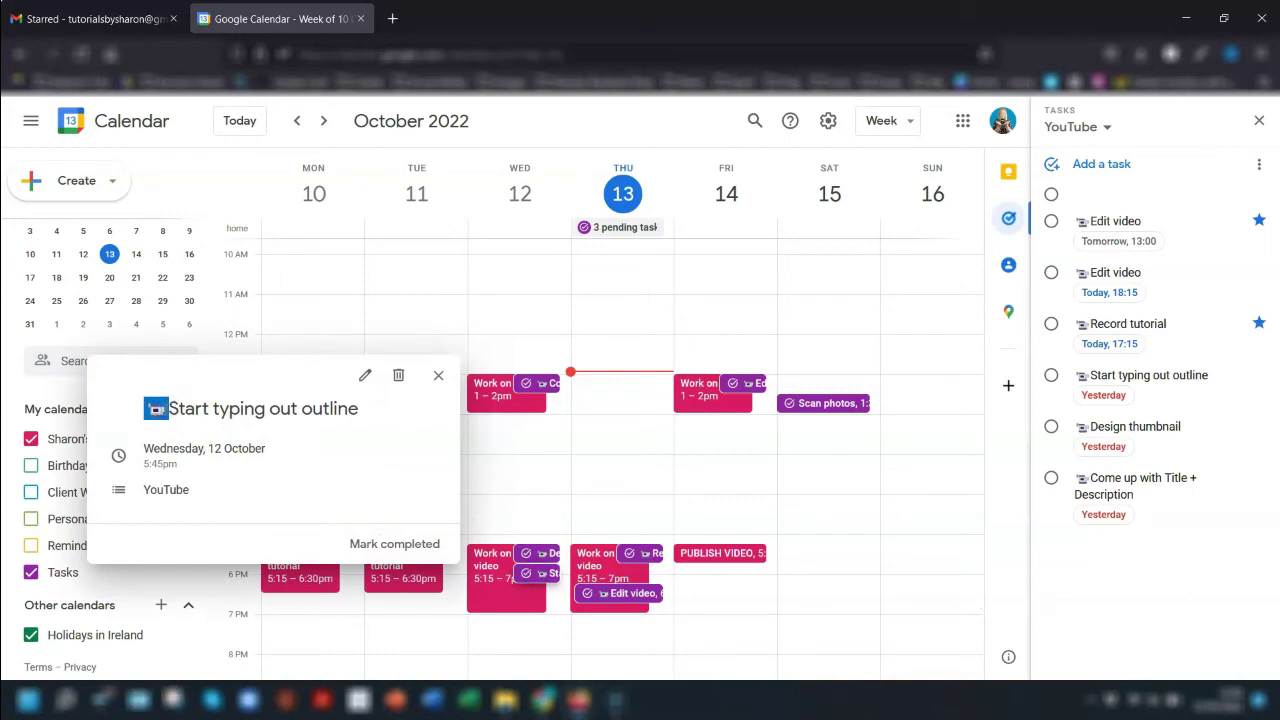
{"action": "left_click", "coordinate": [438, 375]}
{"action": "left_click", "coordinate": [323, 555]}
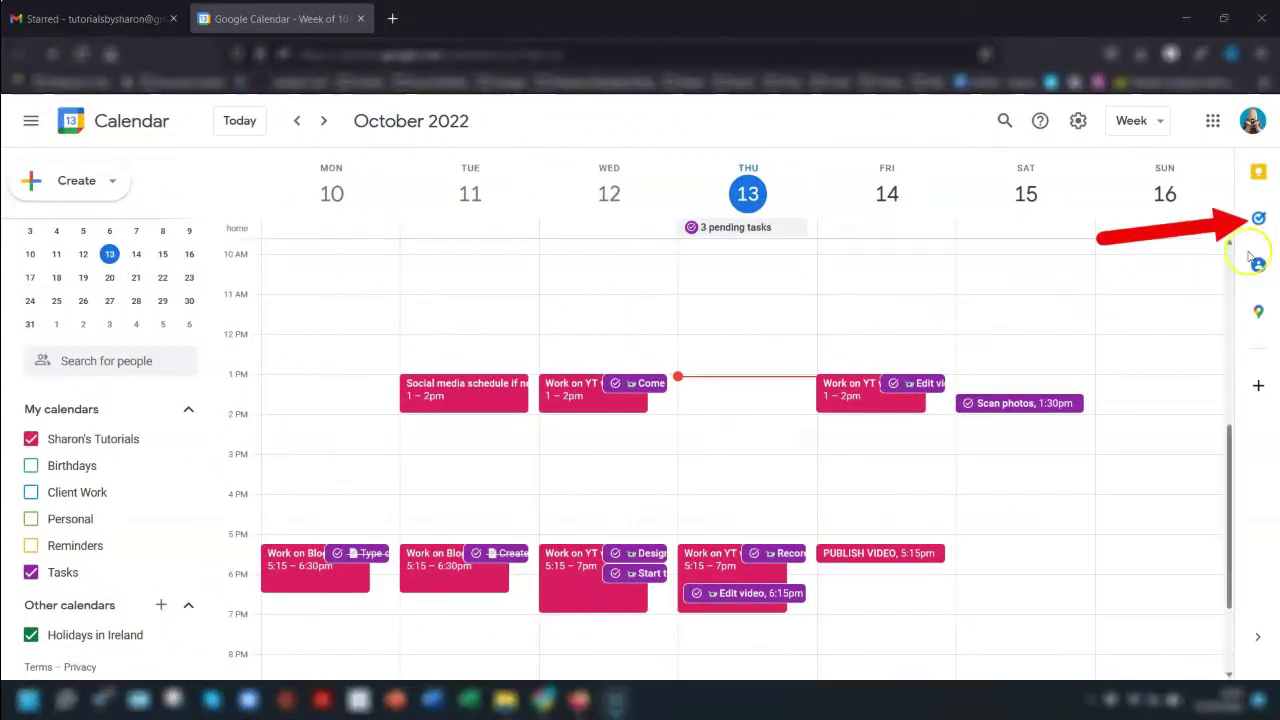
- Open the print preview of the YouTube task list and check the available print destinations
{"action": "left_click", "coordinate": [590, 248]}
{"action": "left_click", "coordinate": [1141, 126]}
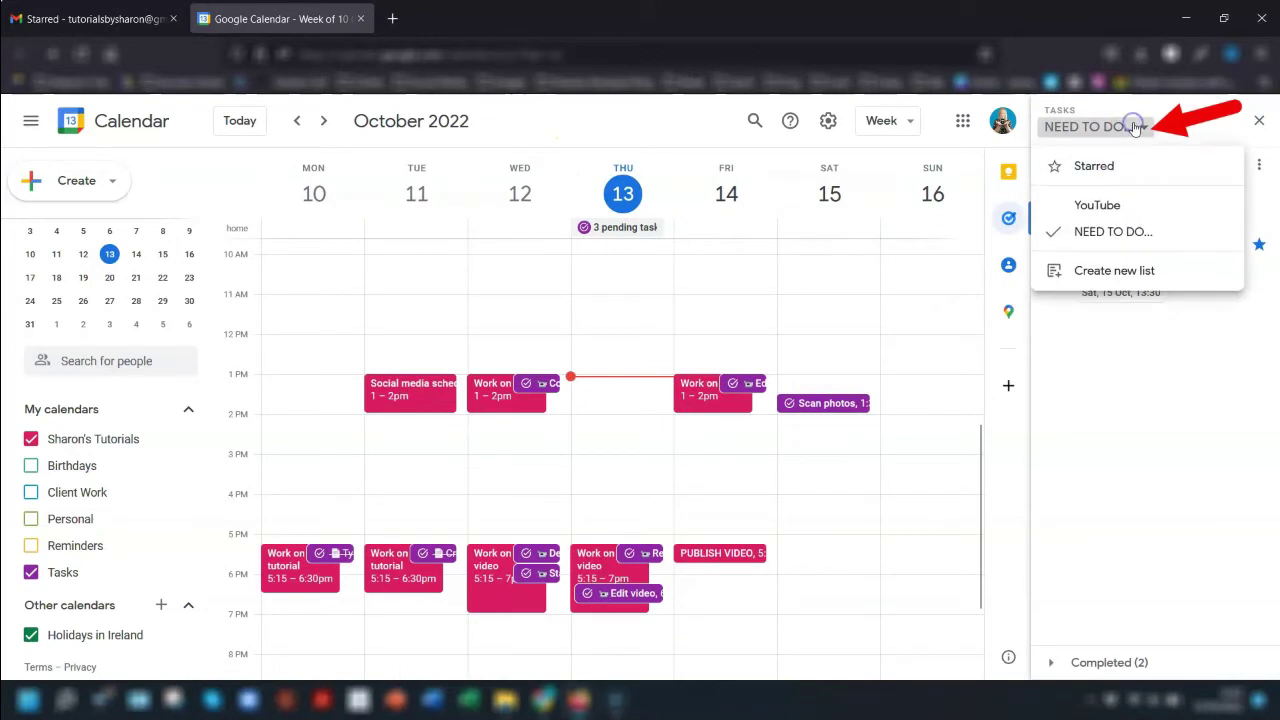
{"action": "left_click", "coordinate": [1102, 206]}
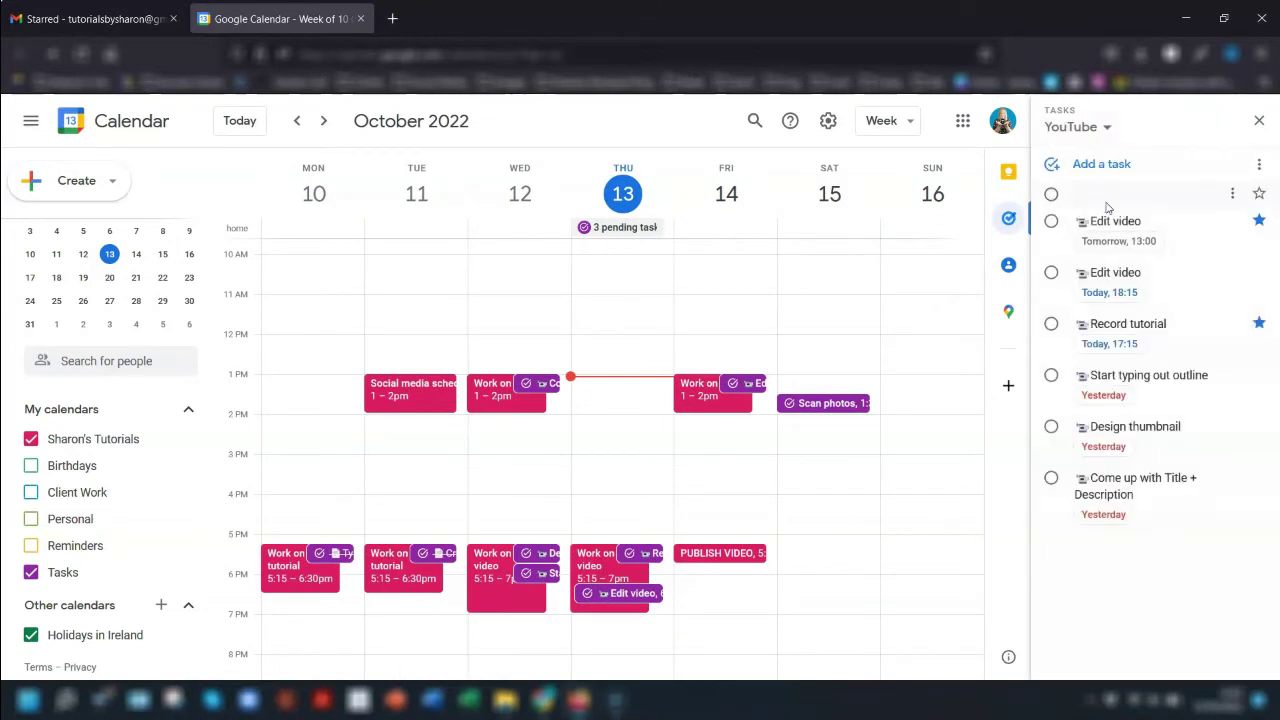
{"action": "left_click", "coordinate": [1259, 164]}
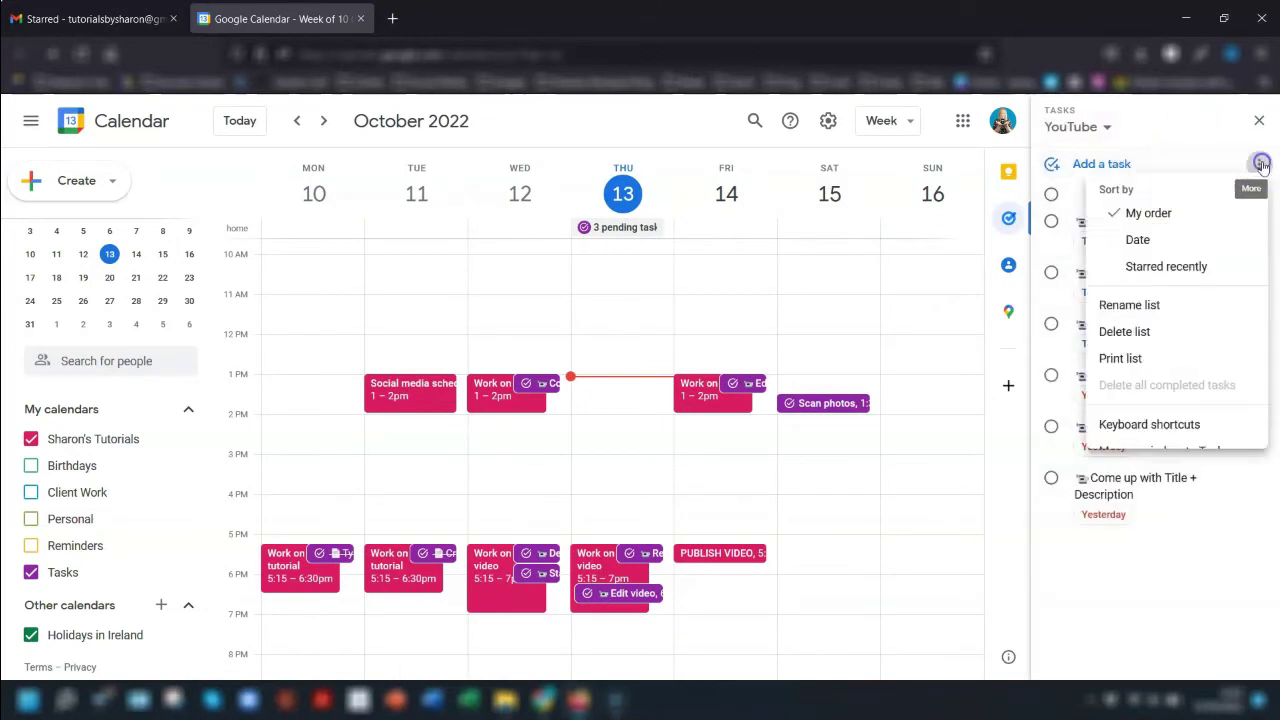
{"action": "left_click", "coordinate": [1101, 363]}
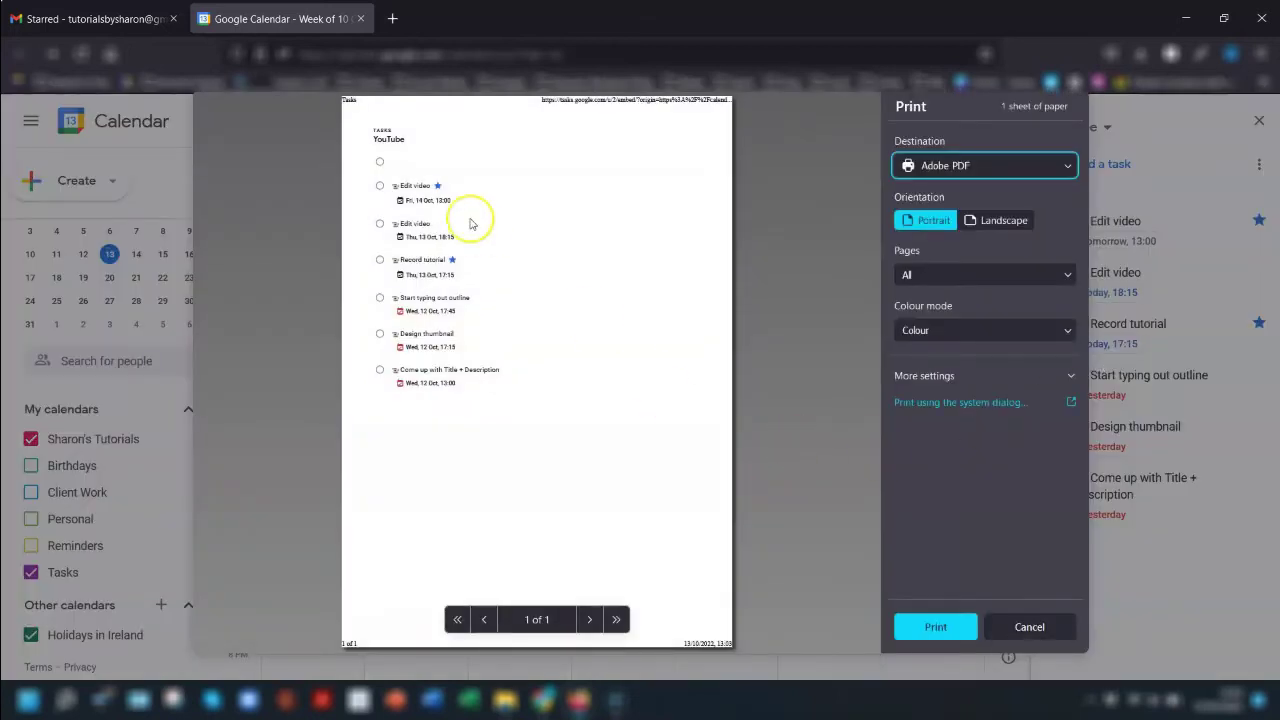
{"action": "left_click", "coordinate": [1066, 163]}
{"action": "left_click", "coordinate": [975, 160]}
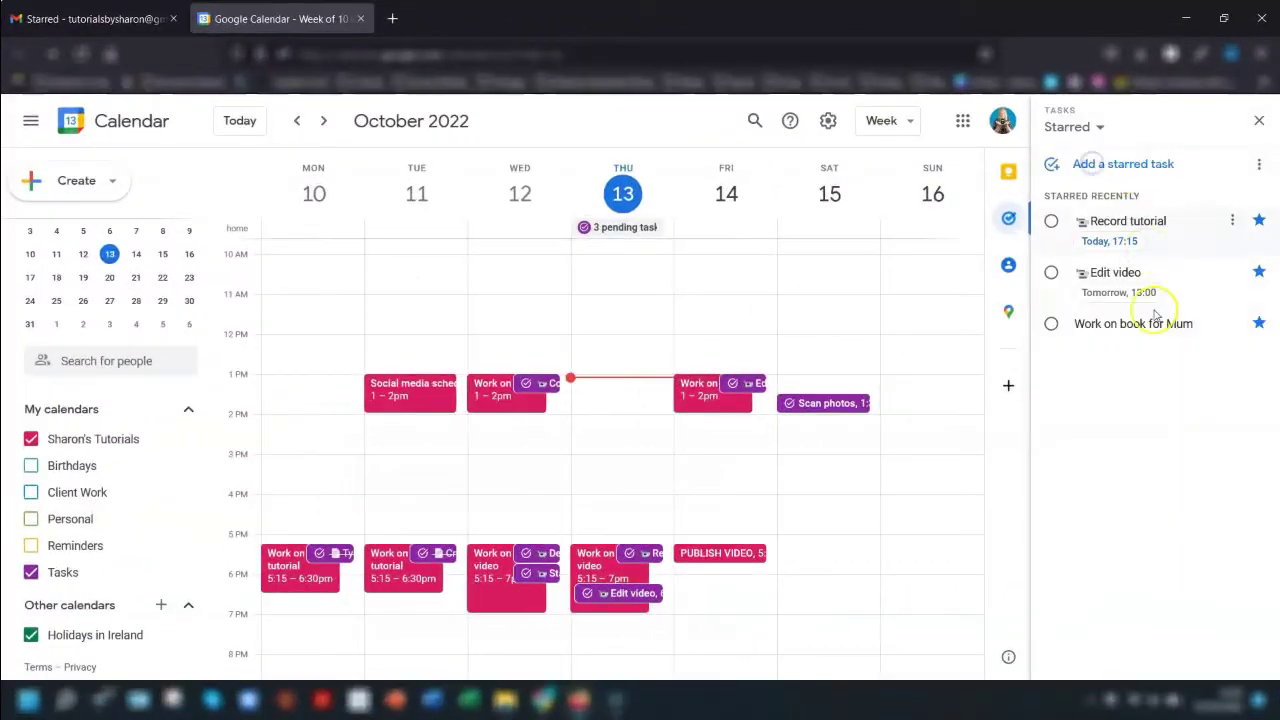
- Open the print preview of the starred tasks list
{"action": "left_click", "coordinate": [1258, 164]}
{"action": "left_click", "coordinate": [1094, 280]}
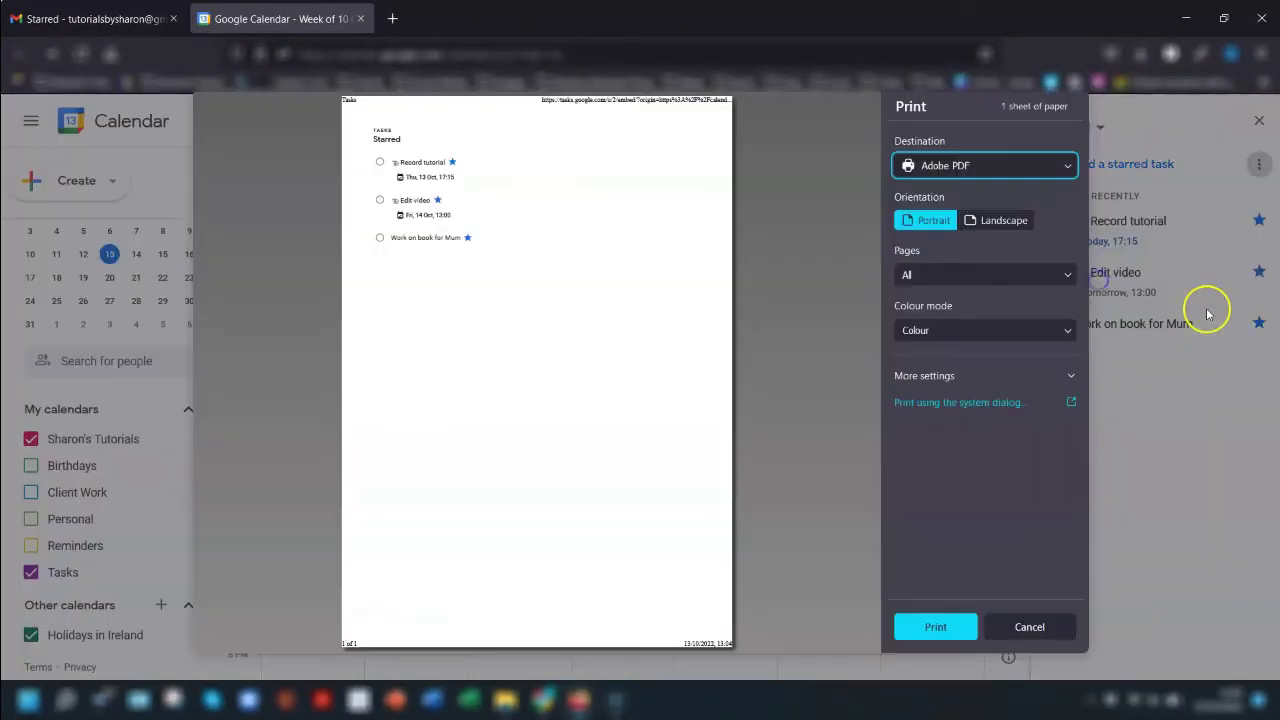